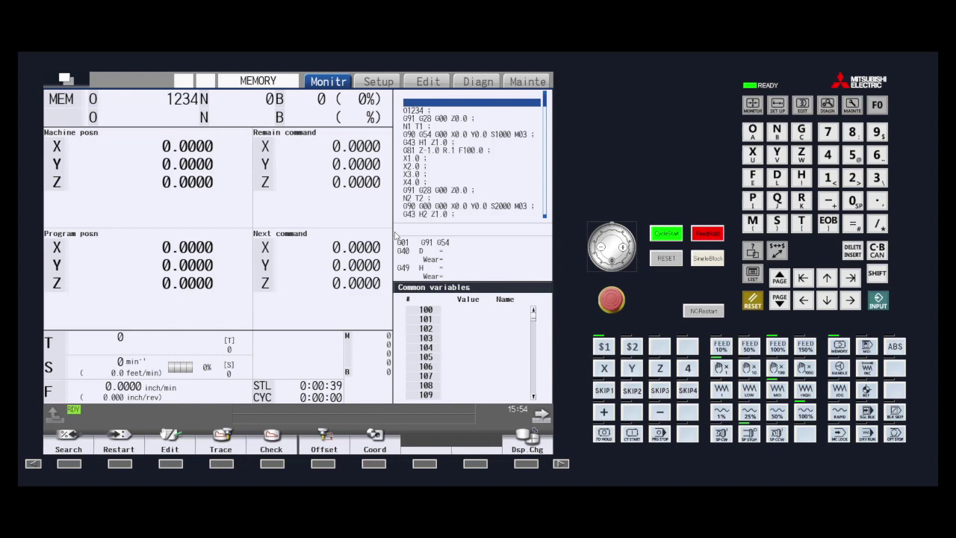
pyautogui.click(122, 474)
pyautogui.click(117, 446)
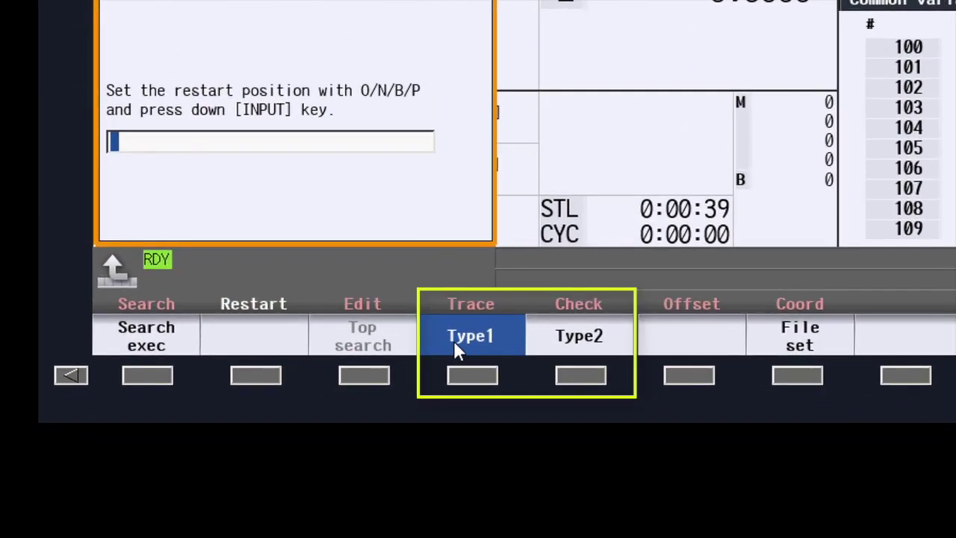
pyautogui.click(474, 401)
pyautogui.click(573, 399)
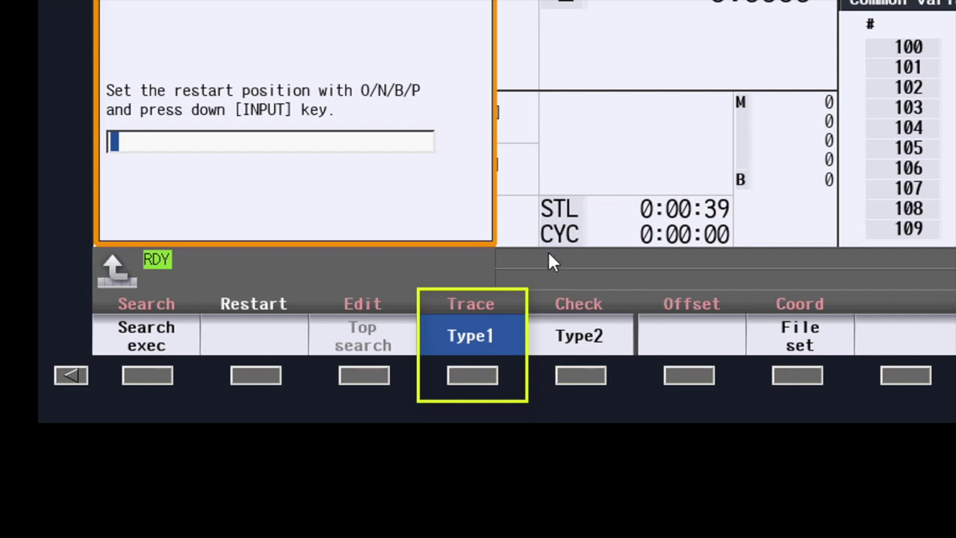
pyautogui.click(581, 334)
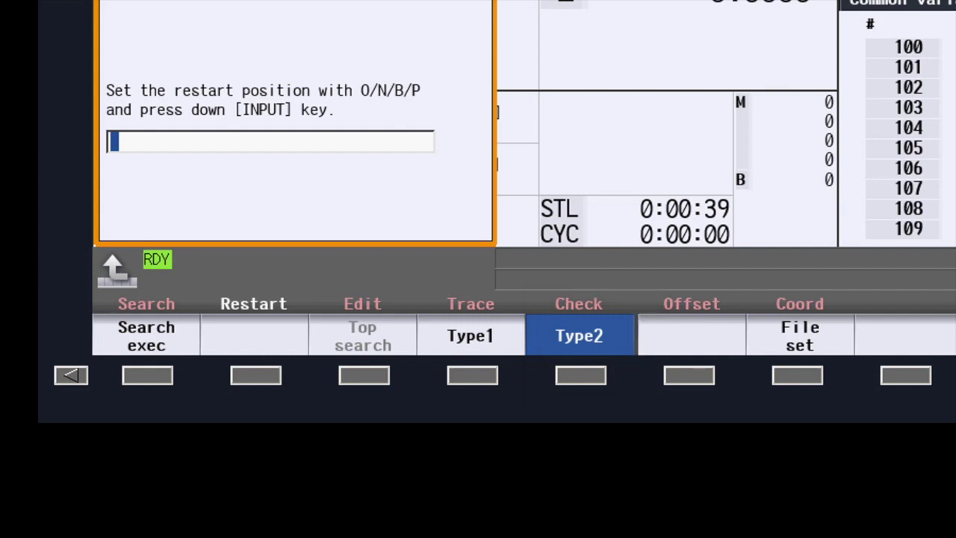
pyautogui.click(480, 337)
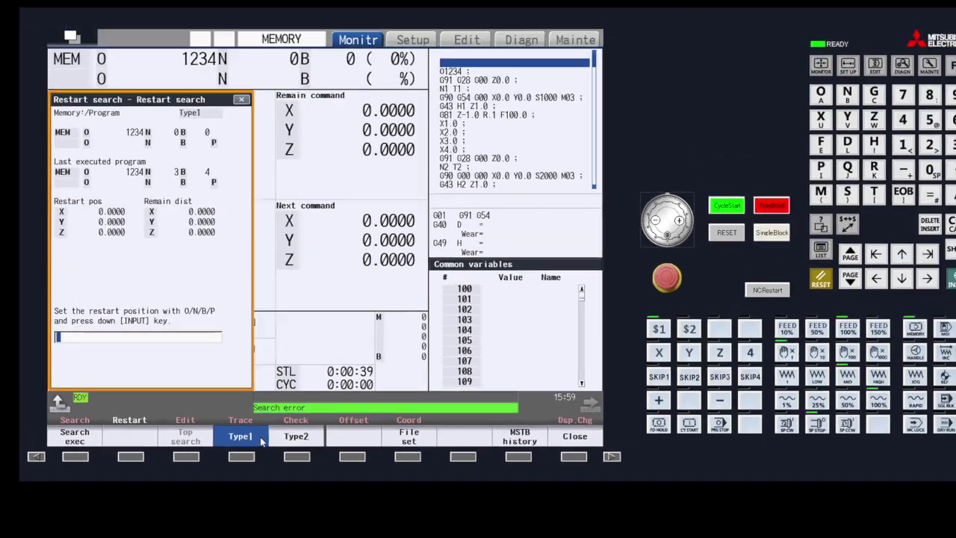
pyautogui.click(295, 436)
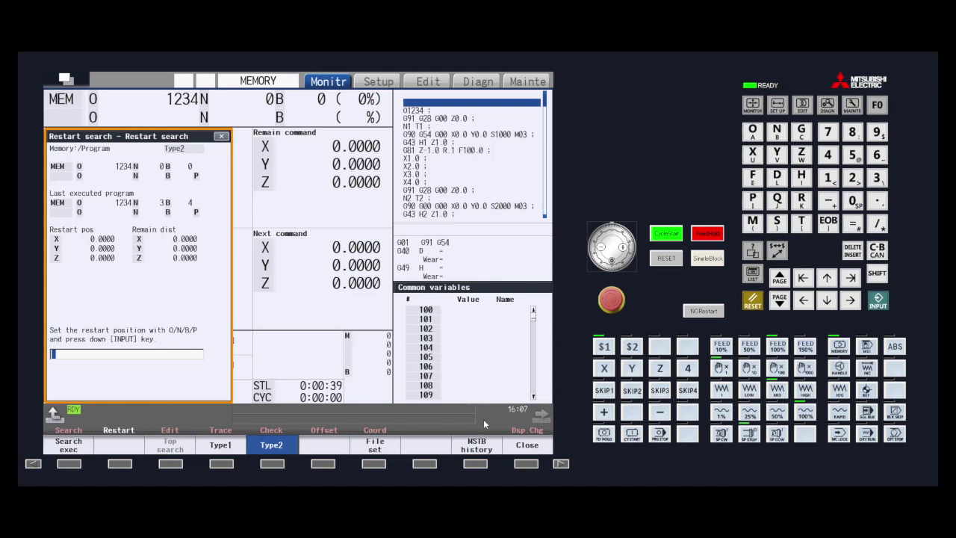
pyautogui.click(526, 444)
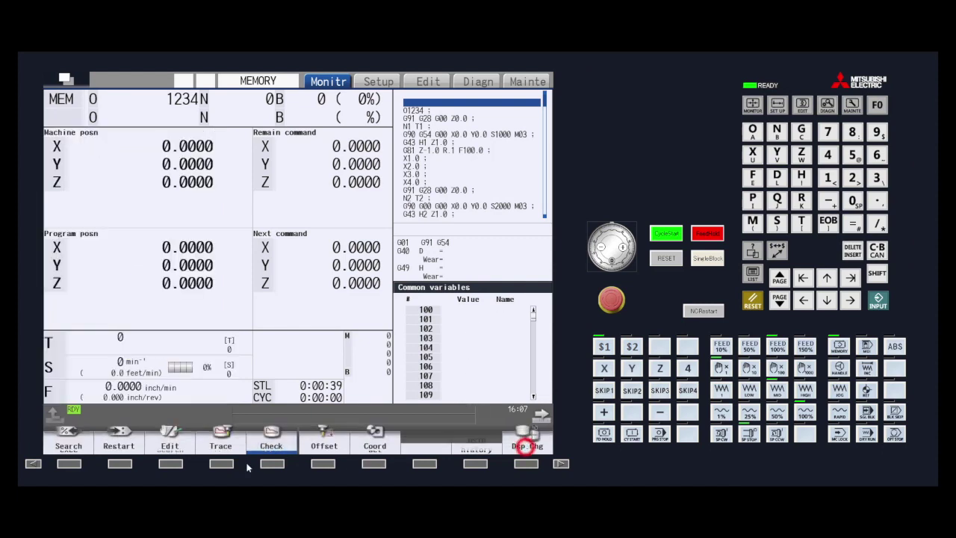
# - Open the restart search and try to find restart position 1234/3/5 with the Type1 method
pyautogui.click(119, 448)
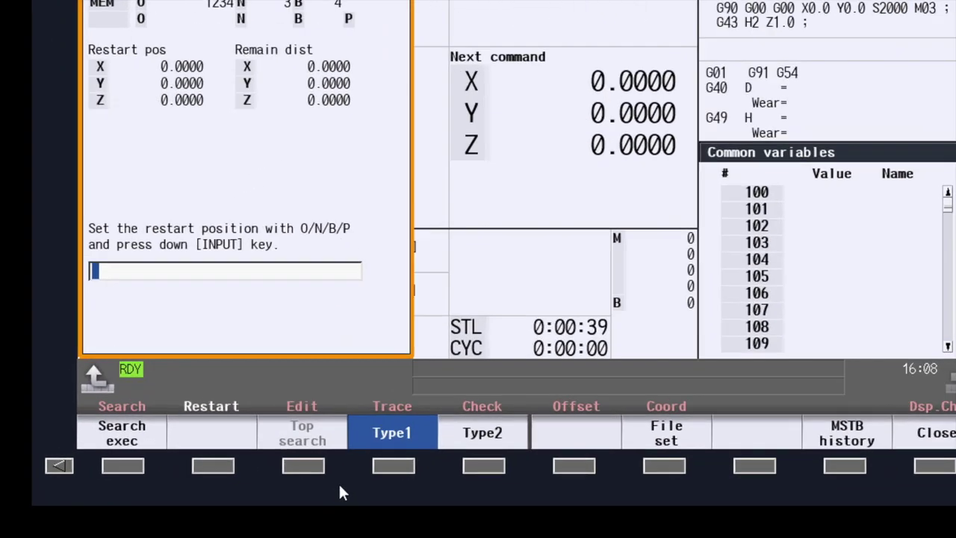
pyautogui.write('1234')
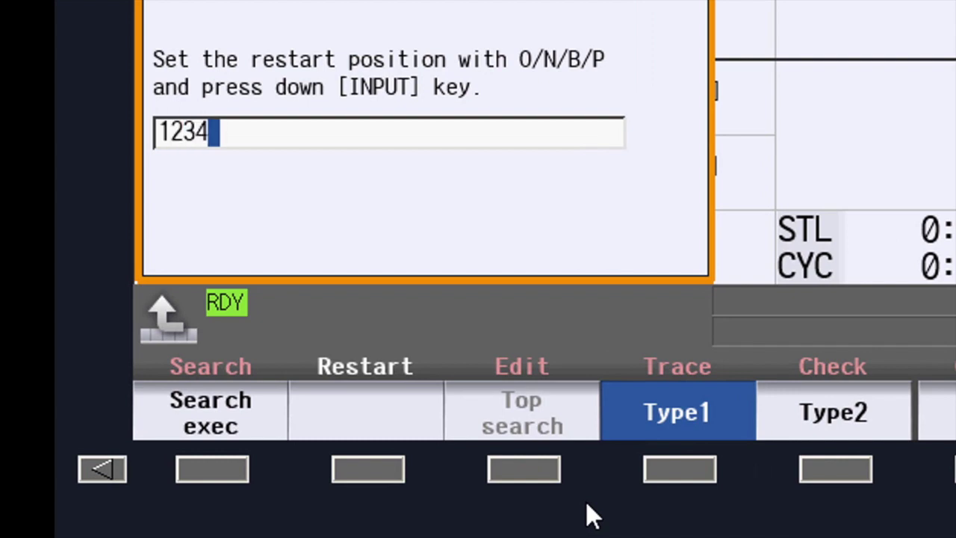
pyautogui.write('/3/5')
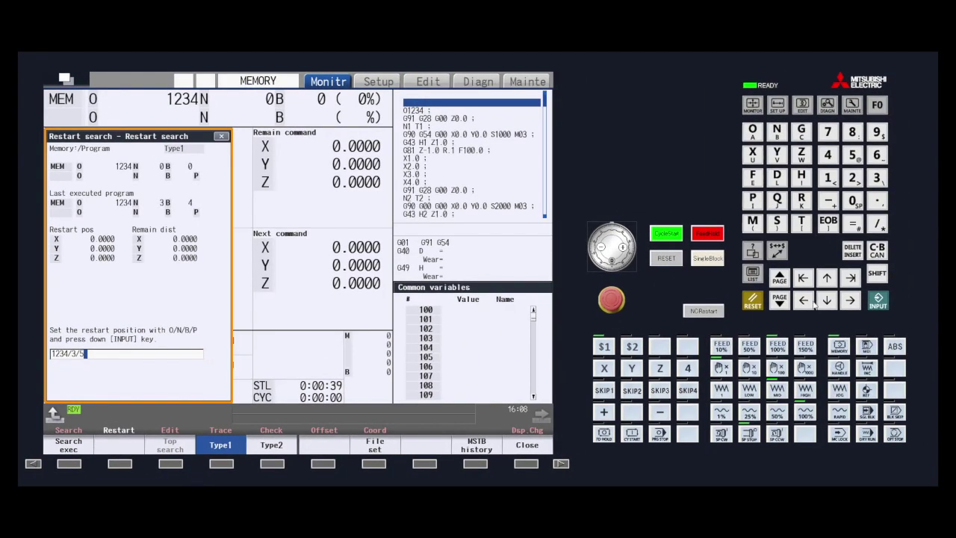
pyautogui.click(879, 301)
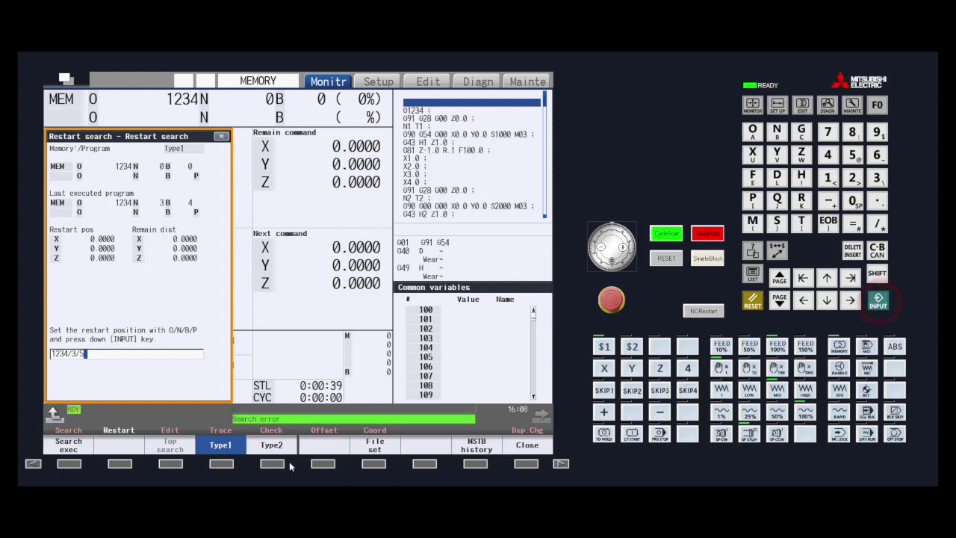
# - Switch the restart search to Type2 and search for position 1234/3/5, also using the short form /3/5
pyautogui.click(271, 444)
pyautogui.click(878, 301)
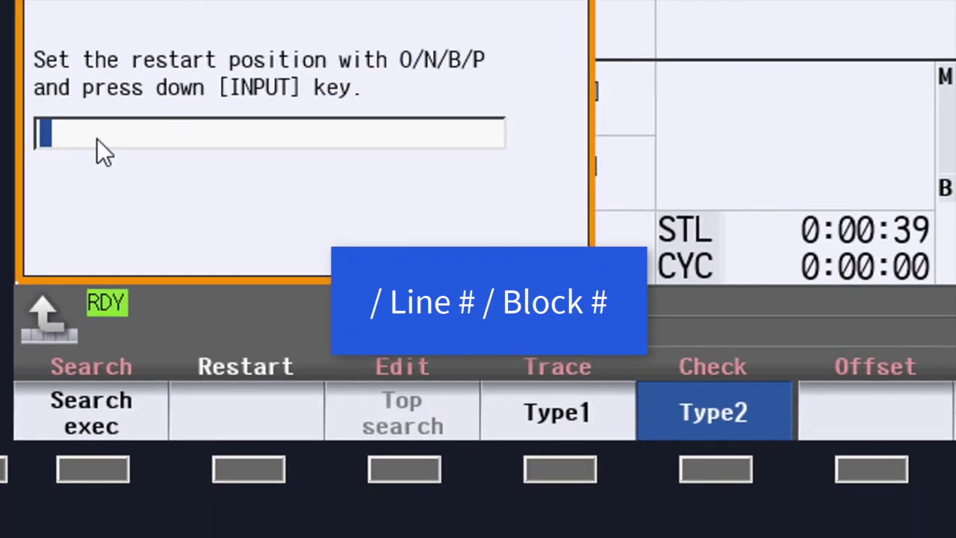
pyautogui.write('/3')
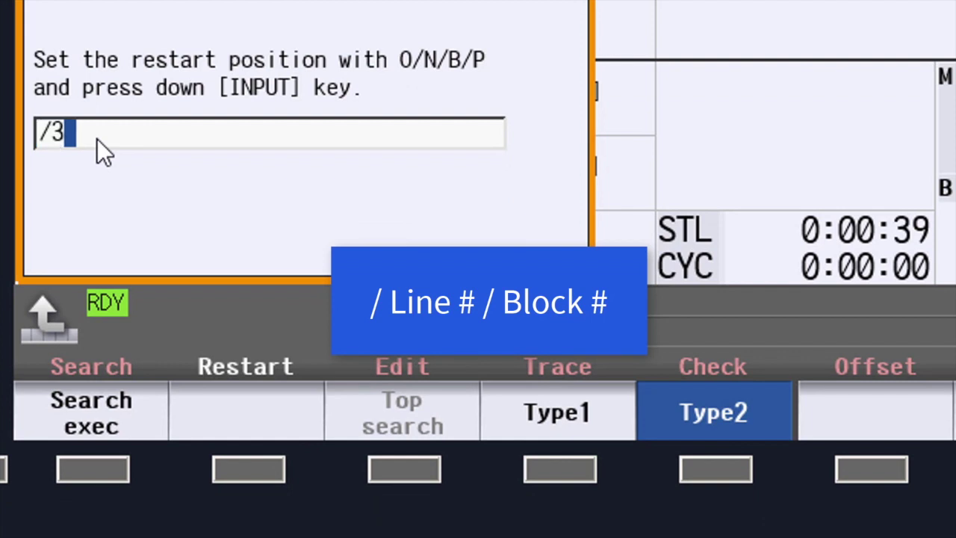
pyautogui.write('/5')
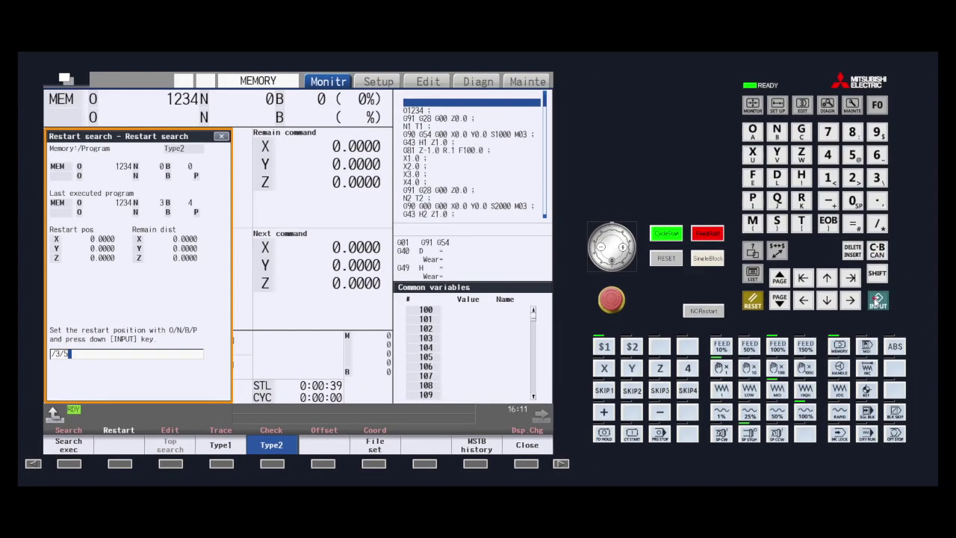
pyautogui.click(878, 299)
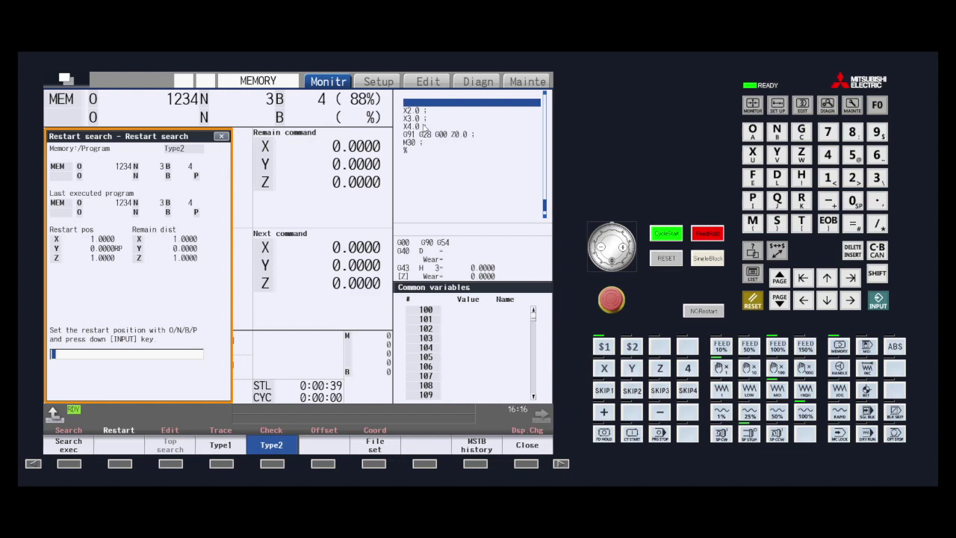
# - Open the MSTB history of the restart search and execute the S 500 spindle speed command
pyautogui.click(475, 463)
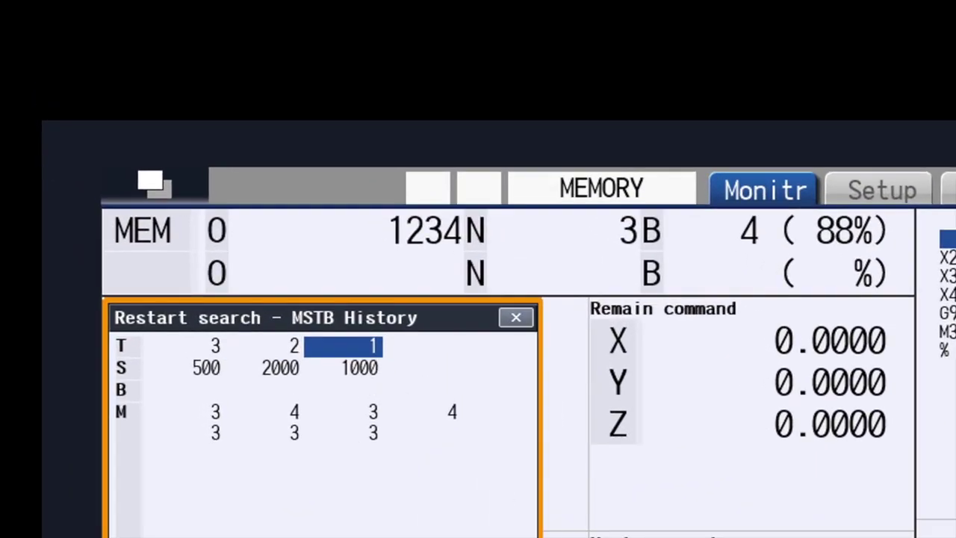
pyautogui.click(264, 346)
pyautogui.click(184, 345)
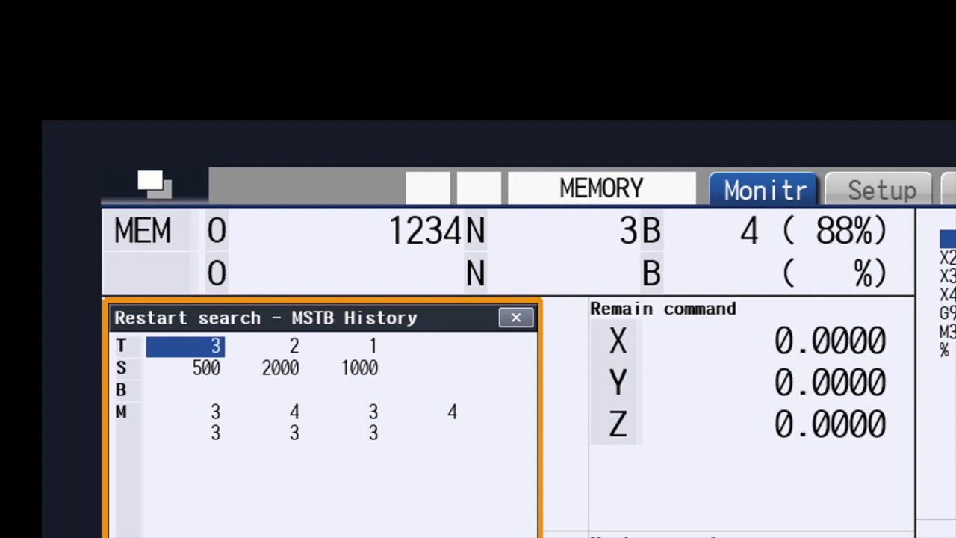
pyautogui.click(184, 367)
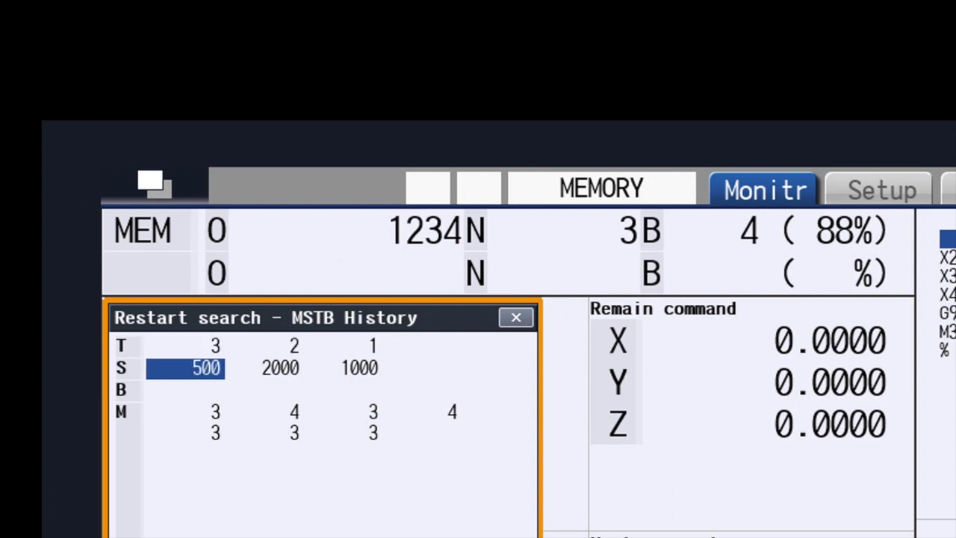
pyautogui.click(239, 344)
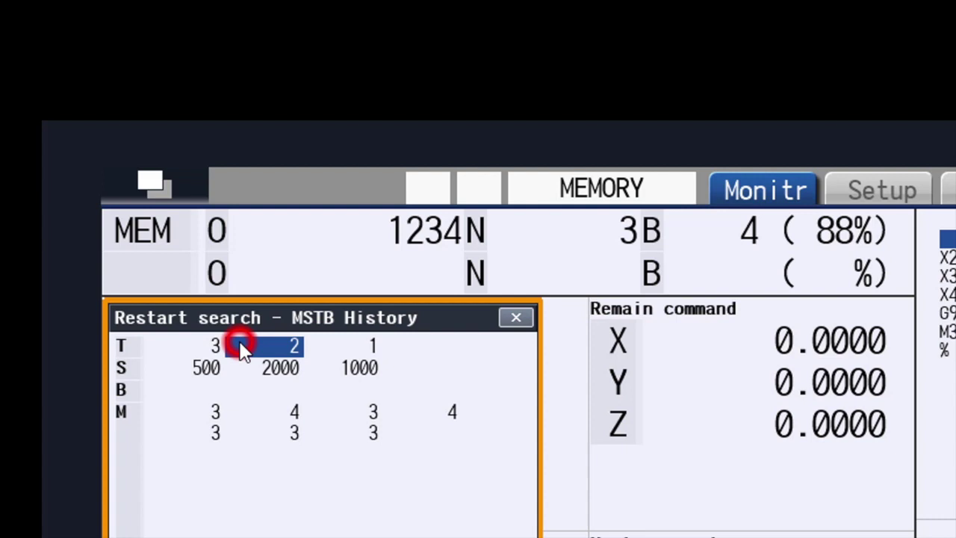
pyautogui.click(215, 349)
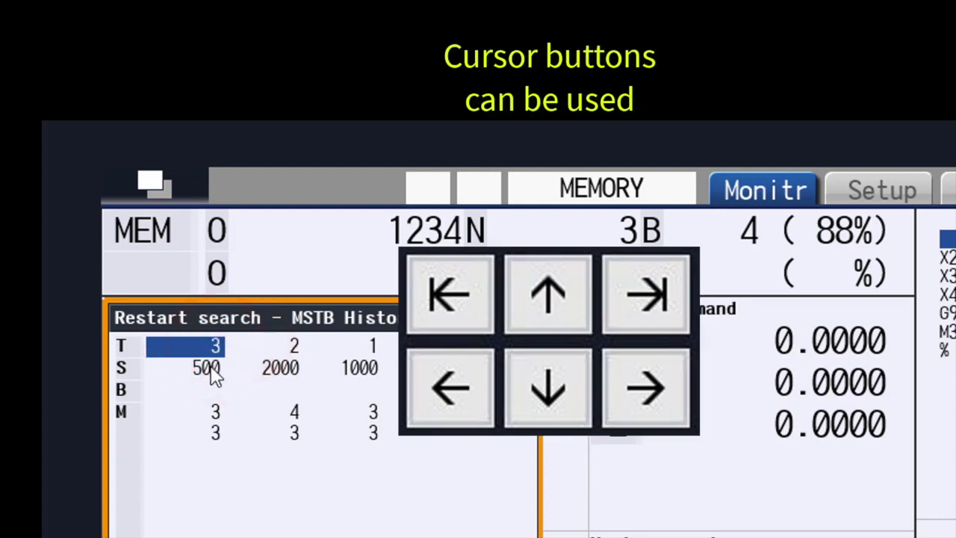
pyautogui.click(209, 367)
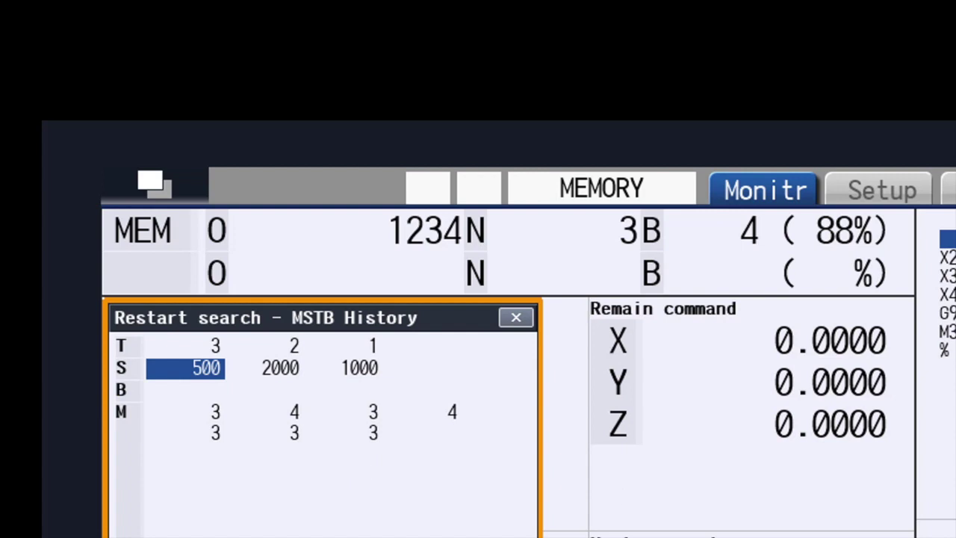
pyautogui.click(265, 369)
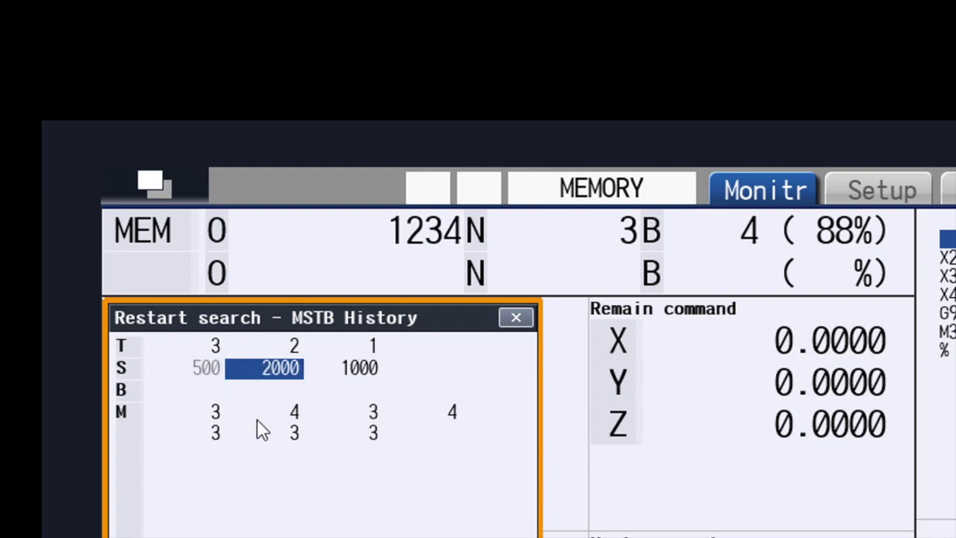
# - Execute the first M 3 spindle command in the MSTB history
pyautogui.click(369, 322)
pyautogui.click(264, 390)
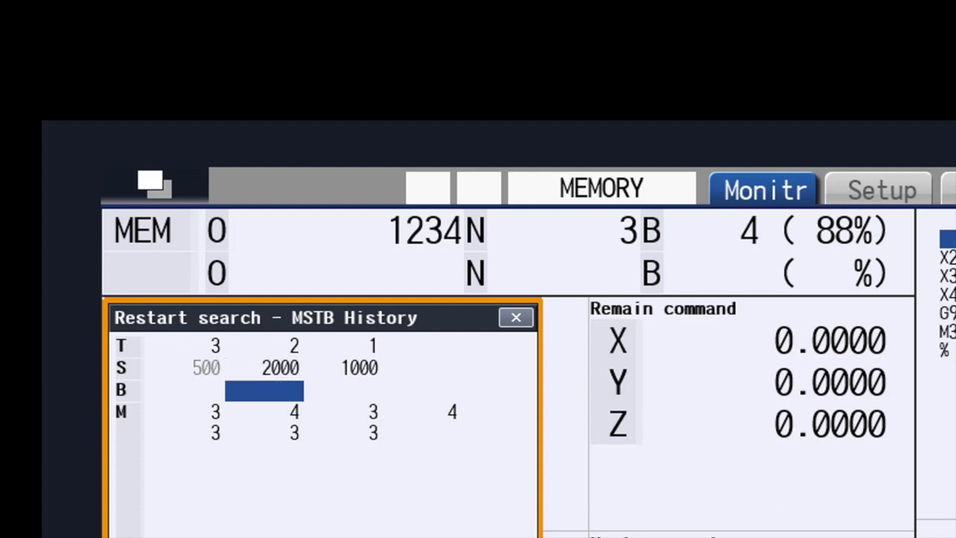
pyautogui.click(264, 413)
pyautogui.click(186, 412)
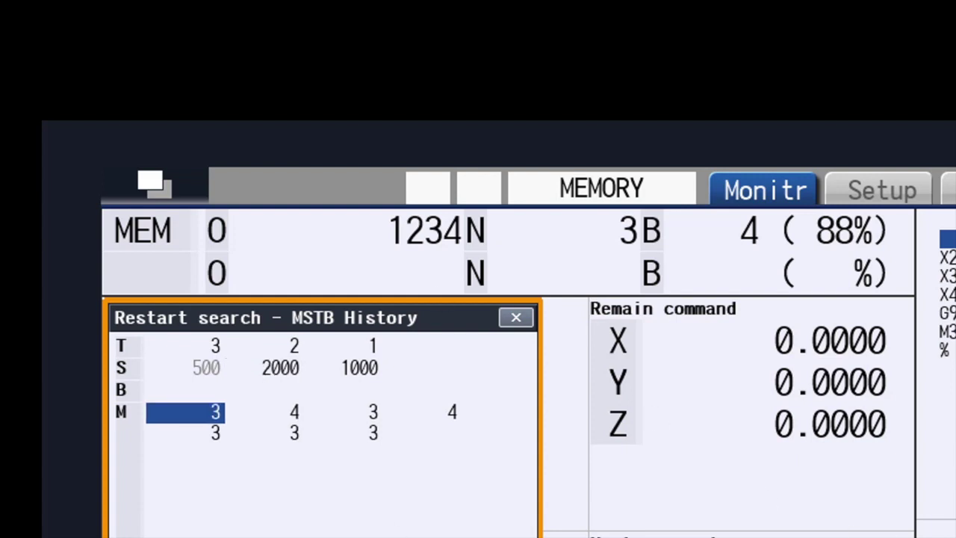
pyautogui.click(265, 412)
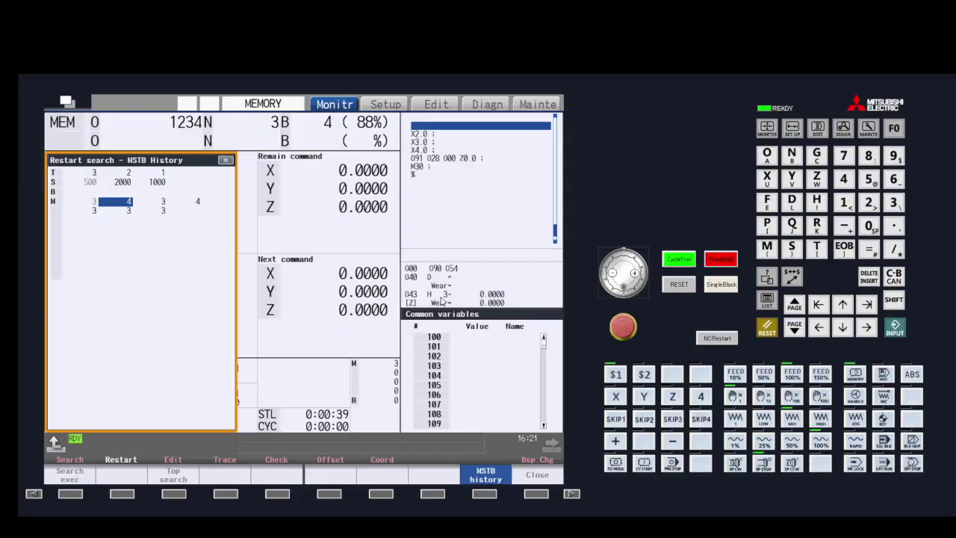
# - Return from the MSTB history to the restart search and start the cycle to resume the program
pyautogui.click(485, 472)
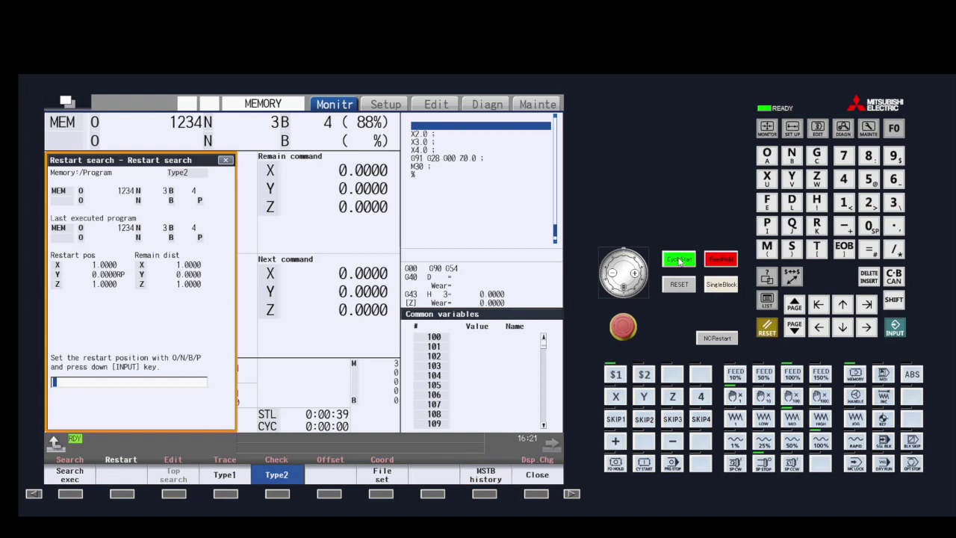
pyautogui.click(678, 259)
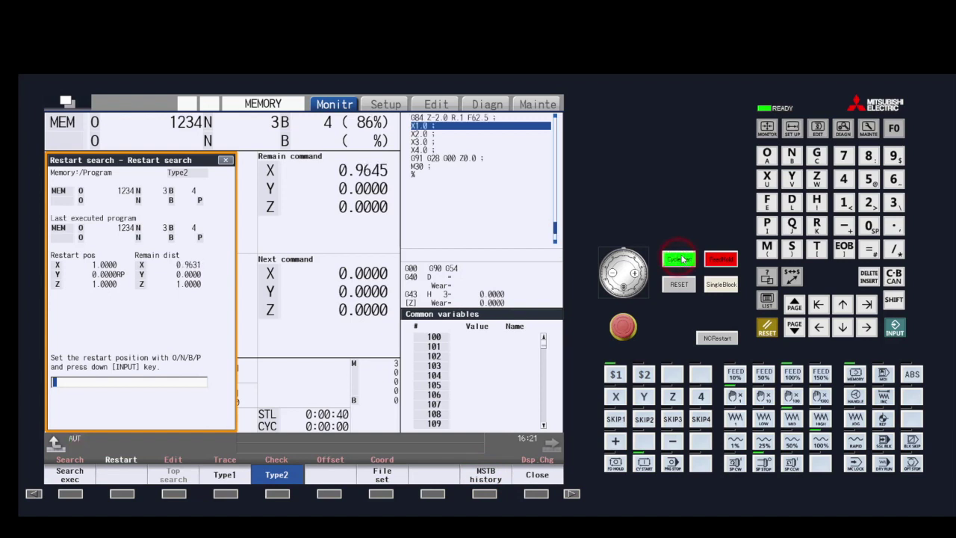